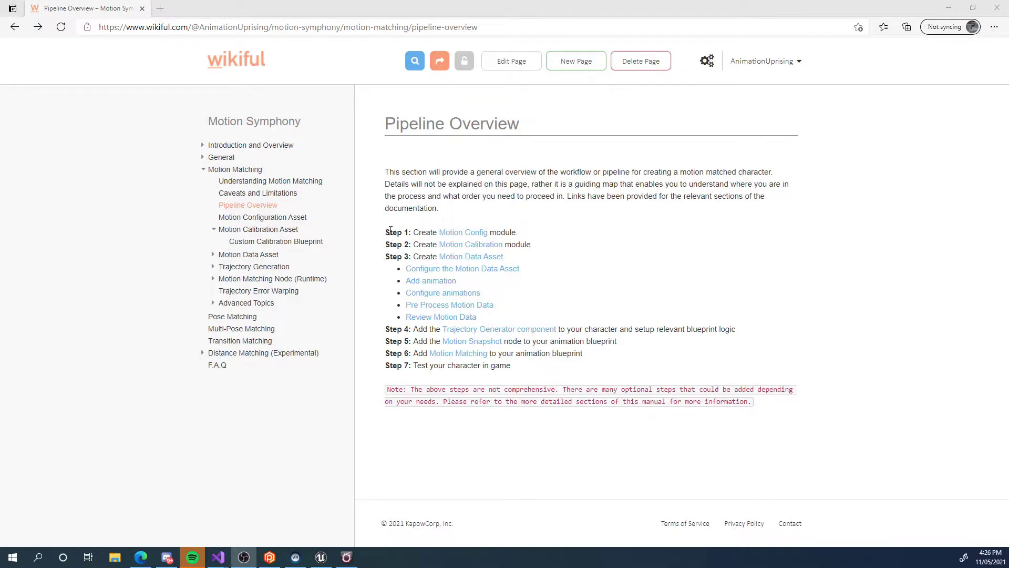
# Review the first two pipeline steps, and open and skim the Motion Calibration Asset documentation page.
pyautogui.moveTo(384, 243)
pyautogui.mouseDown()
pyautogui.moveTo(551, 248)
pyautogui.moveTo(532, 238)
pyautogui.moveTo(384, 237)
pyautogui.mouseUp()
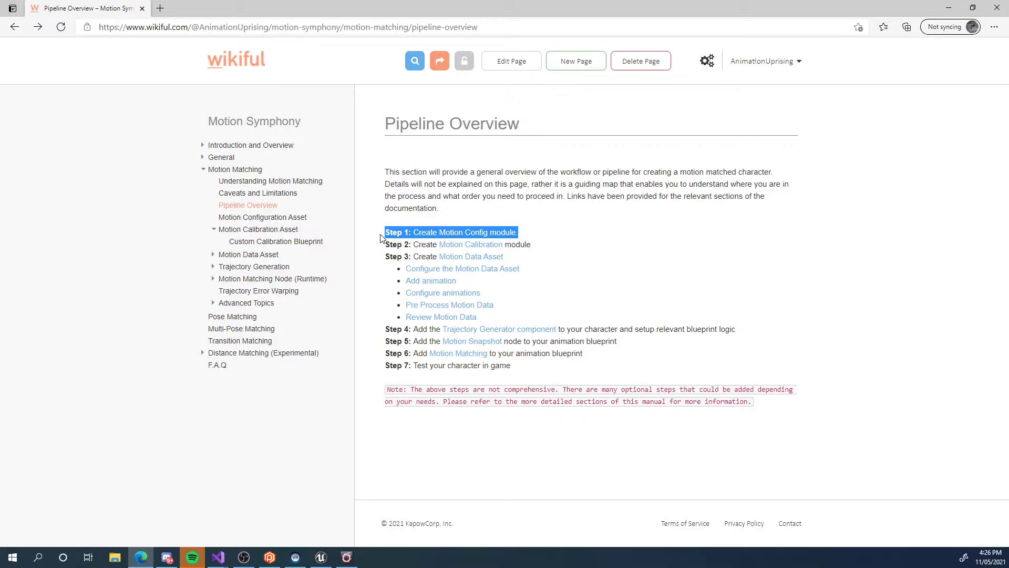
pyautogui.moveTo(536, 246); pyautogui.dragTo(381, 251)
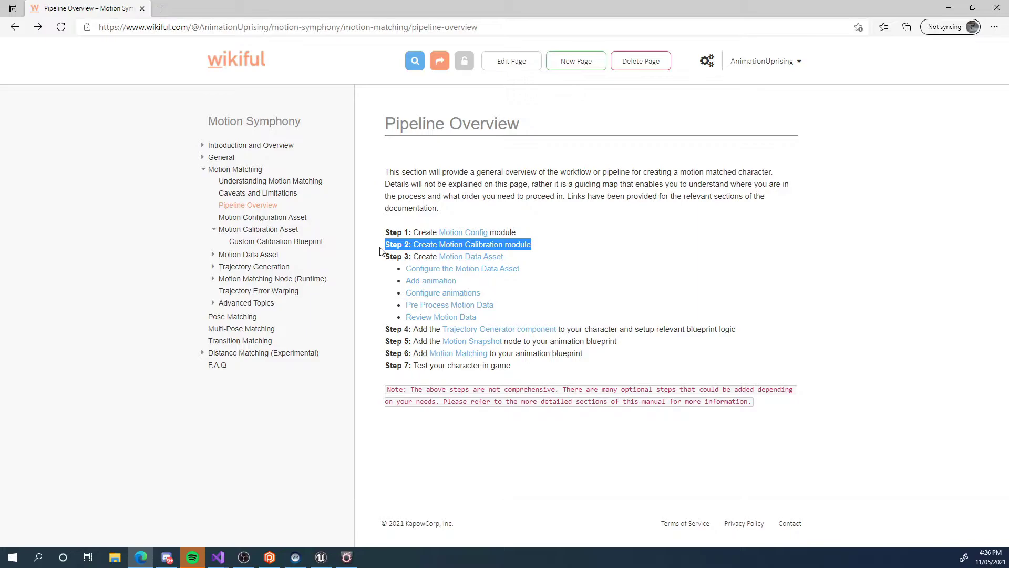
pyautogui.moveTo(532, 234); pyautogui.dragTo(401, 234)
pyautogui.click(532, 235)
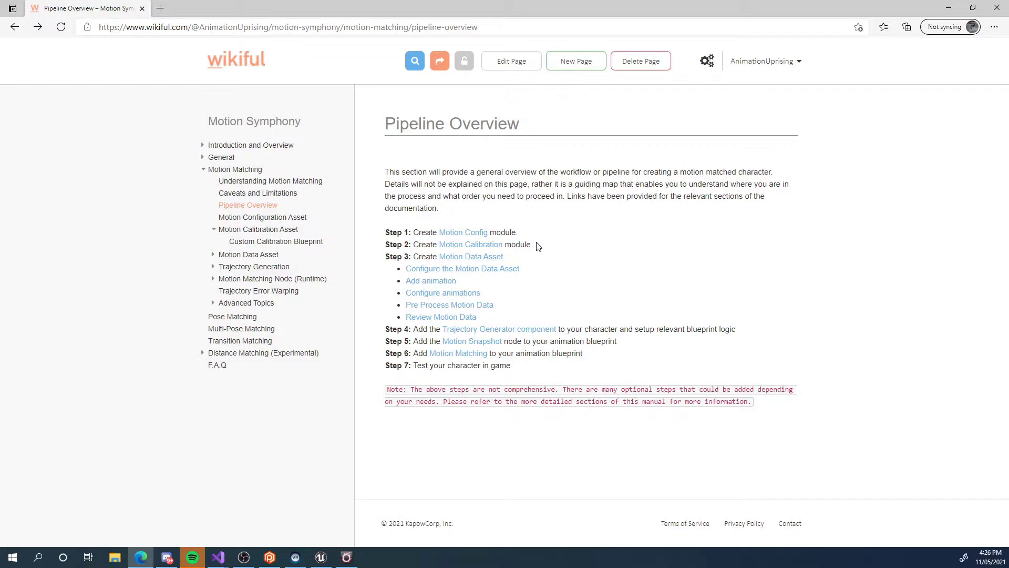
pyautogui.click(492, 245)
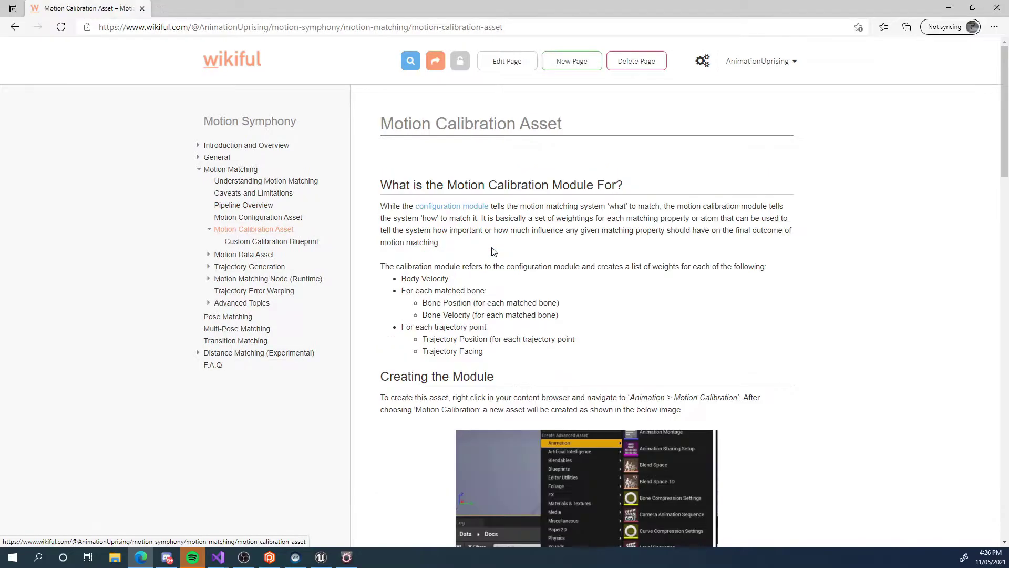
pyautogui.scroll(-7, 652, 257)
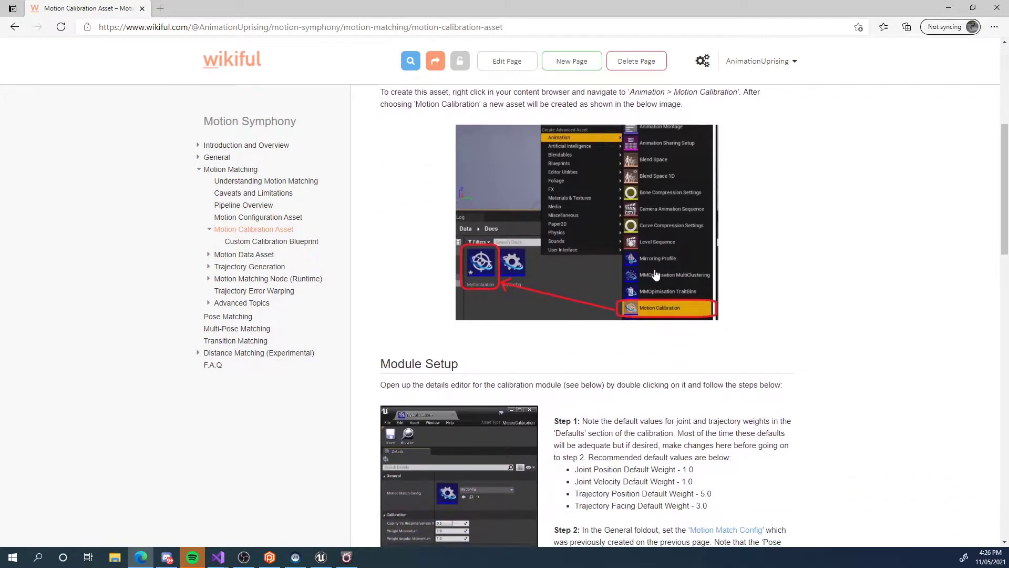
pyautogui.scroll(5, 1008, 233)
pyautogui.scroll(2, 1008, 232)
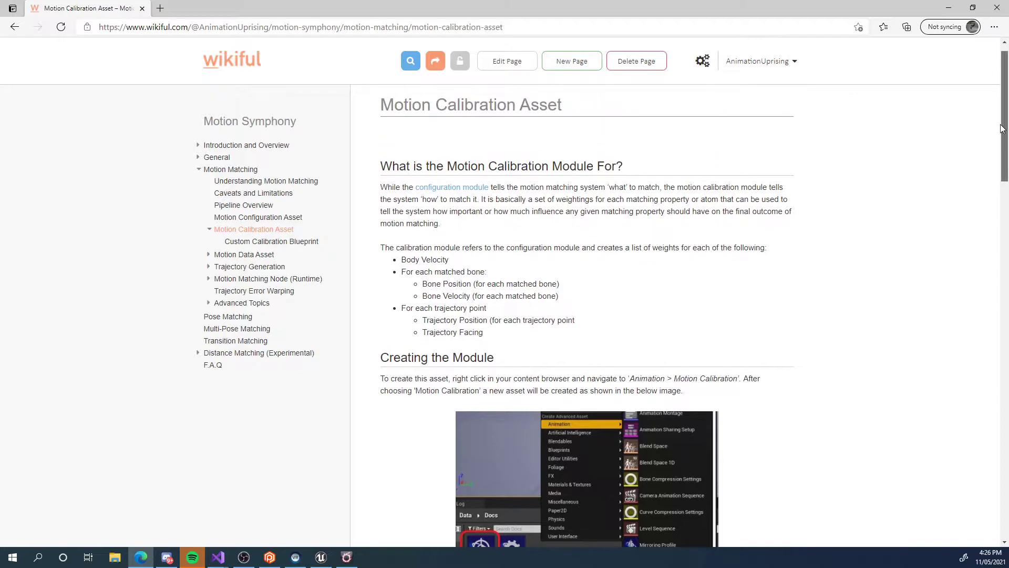
pyautogui.scroll(-5, 1004, 202)
pyautogui.moveTo(1004, 201); pyautogui.dragTo(991, 115)
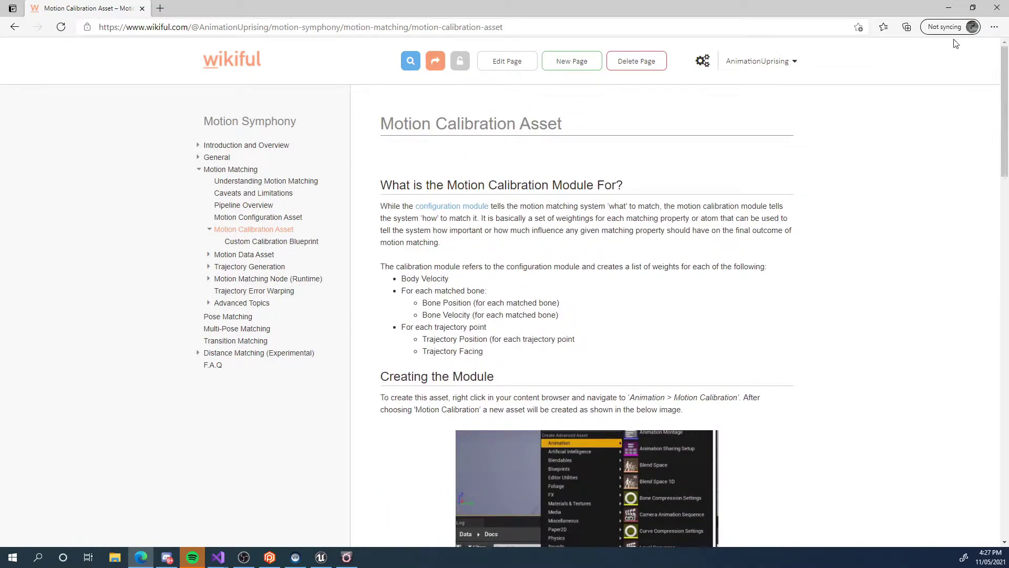
# Switch to Unreal Editor and create a Motion Calibration animation asset named MyCalibration in the Data/Tutorial folder.
pyautogui.click(950, 10)
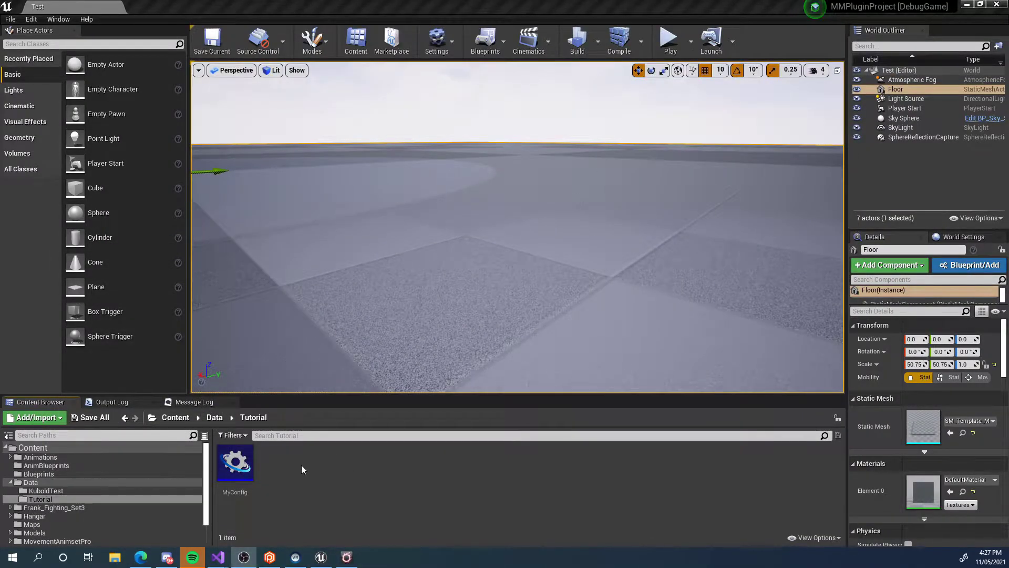
pyautogui.rightClick(302, 464)
pyautogui.moveTo(370, 311)
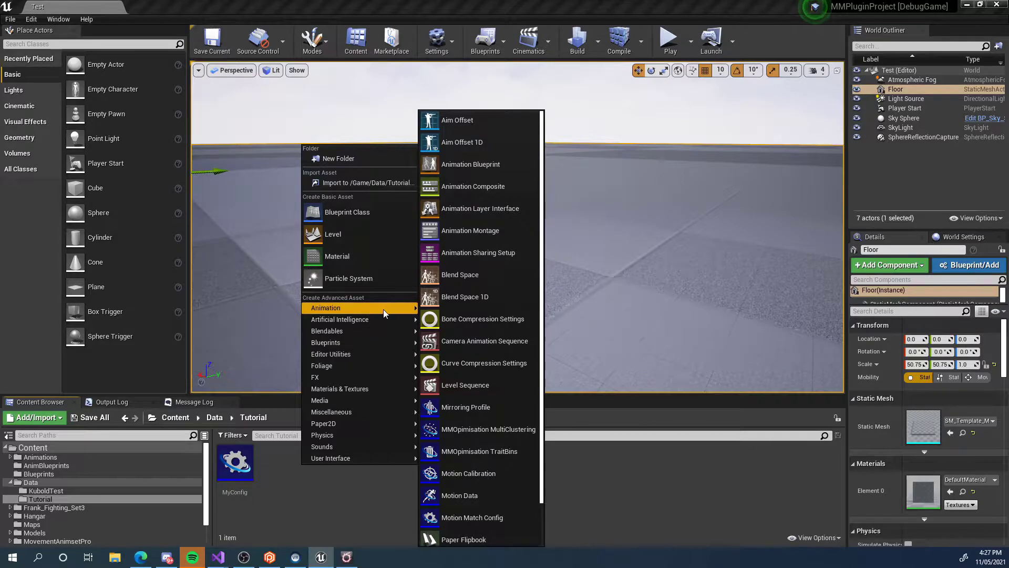
pyautogui.click(491, 474)
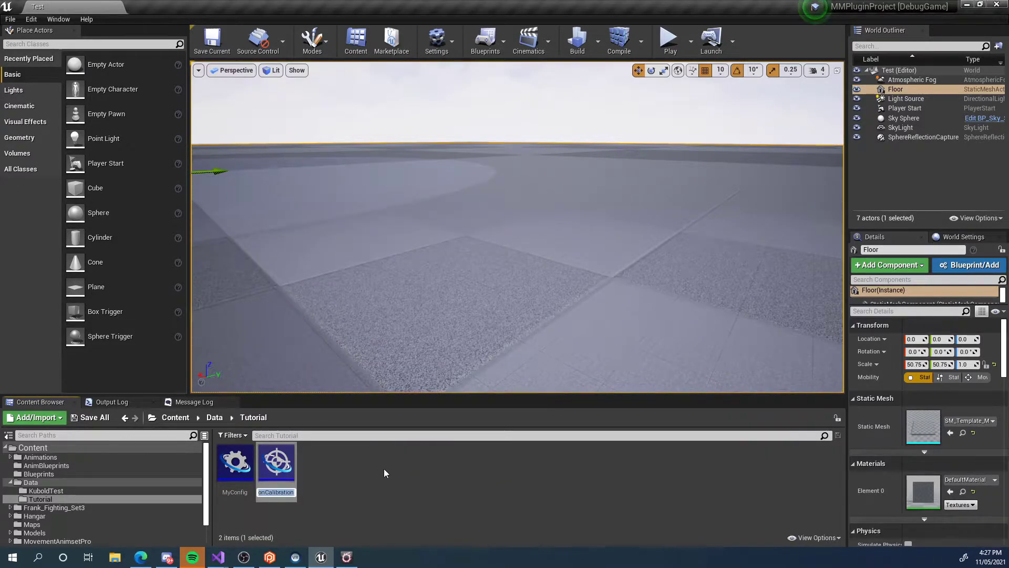
pyautogui.write('MyCa')
pyautogui.write('libration')
pyautogui.press('Return')
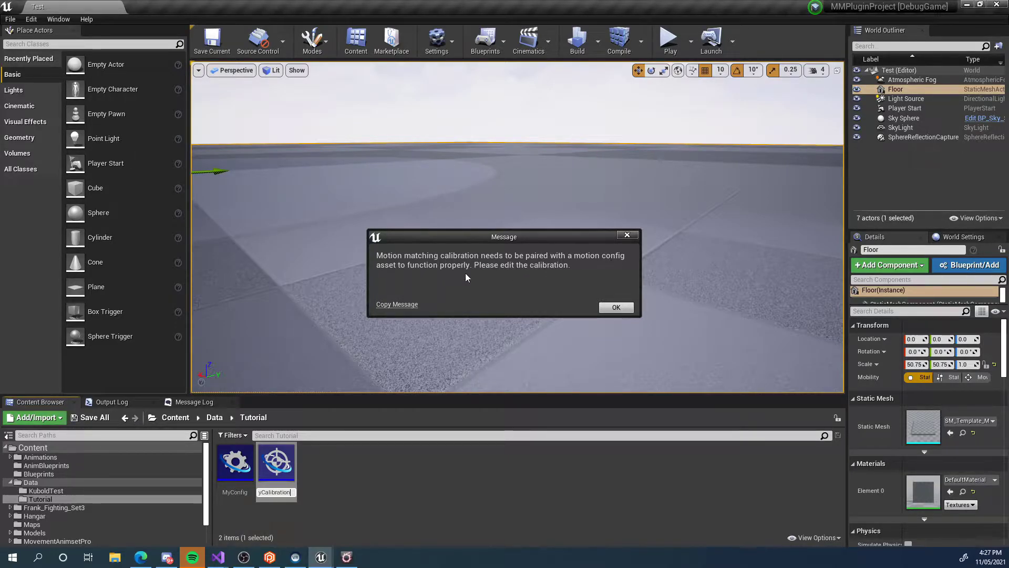
pyautogui.click(616, 307)
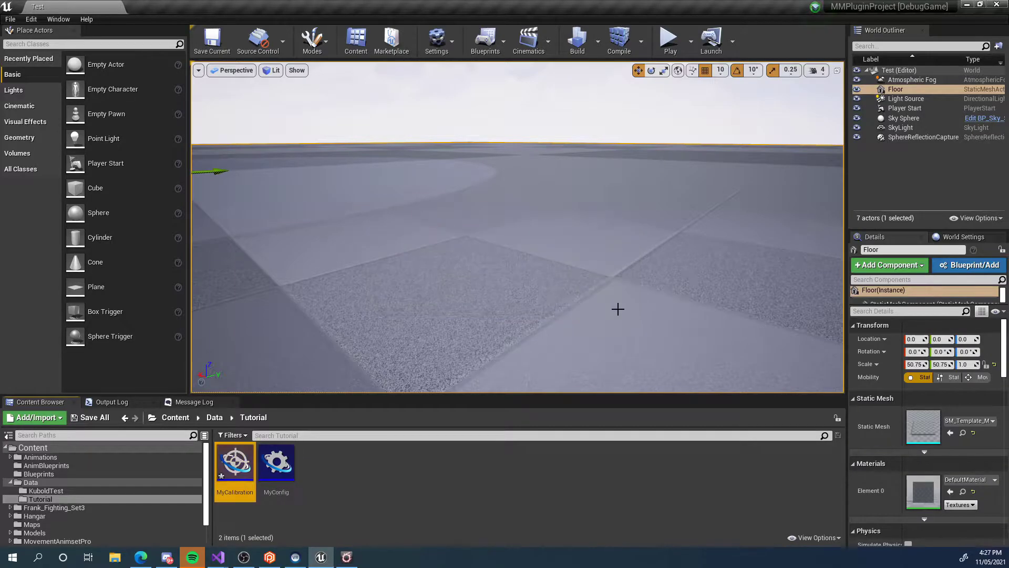
# Open the MyCalibration asset for editing with its advanced calibration settings expanded.
pyautogui.doubleClick(236, 465)
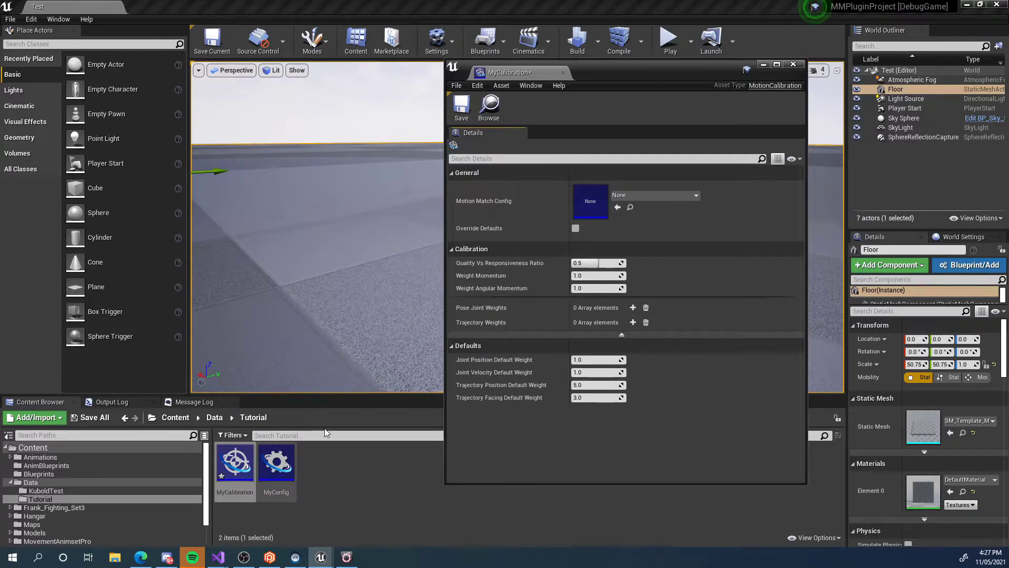
pyautogui.moveTo(267, 482); pyautogui.dragTo(590, 203)
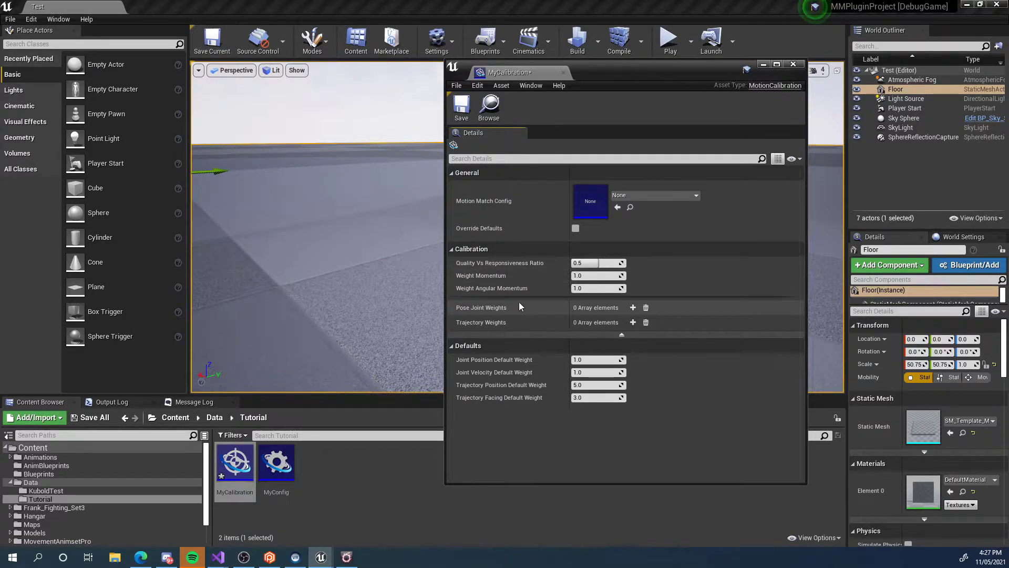
pyautogui.click(621, 333)
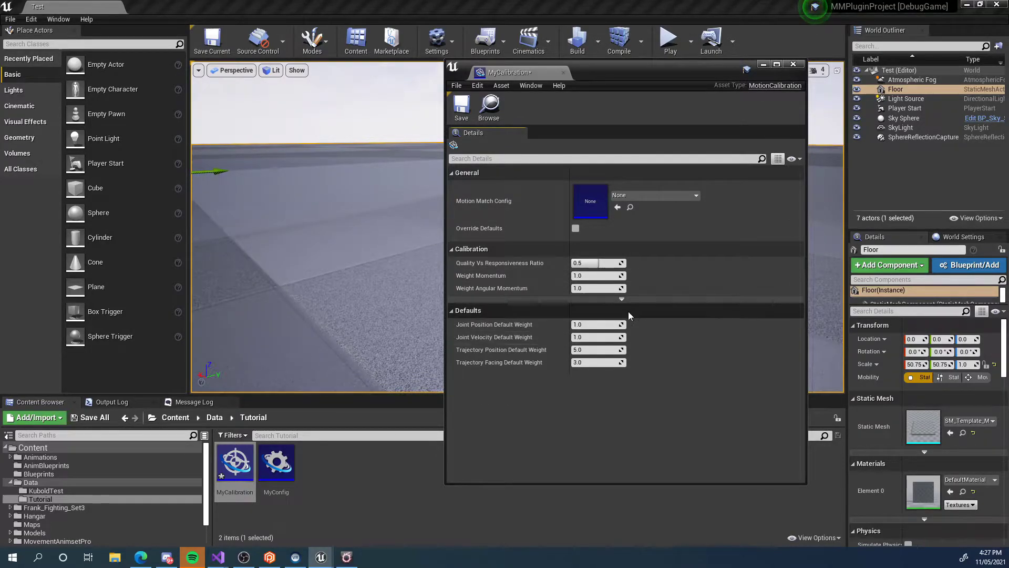
pyautogui.click(621, 299)
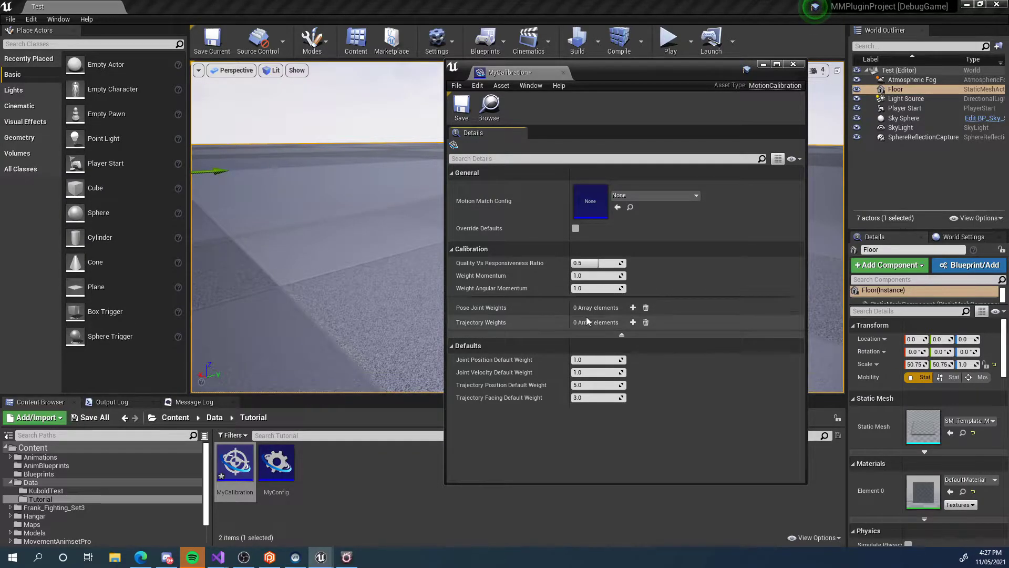
# Add one trial entry each to Pose Joint Weights and Trajectory Weights, expand their members, and clear both arrays.
pyautogui.click(633, 309)
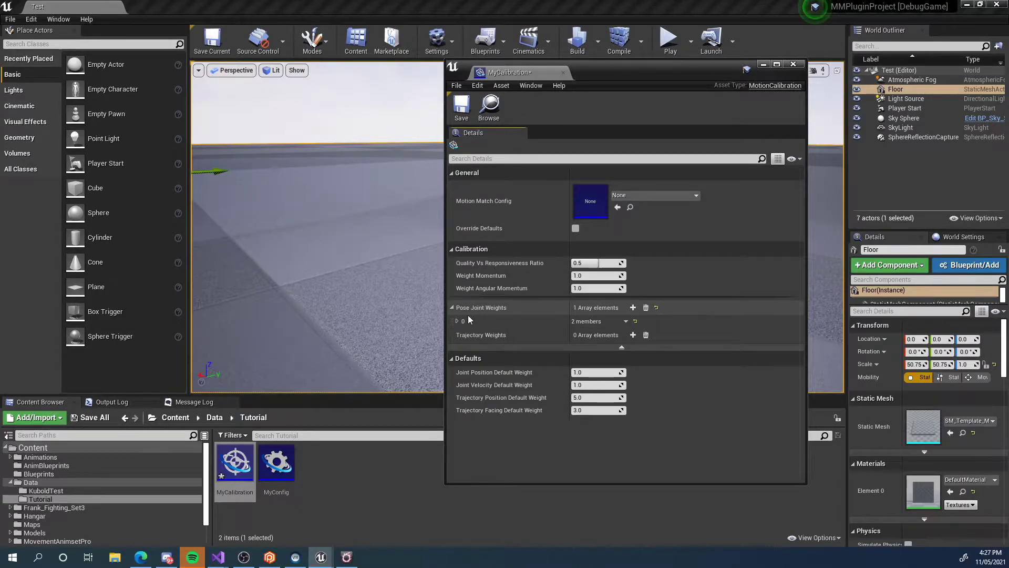
pyautogui.click(457, 320)
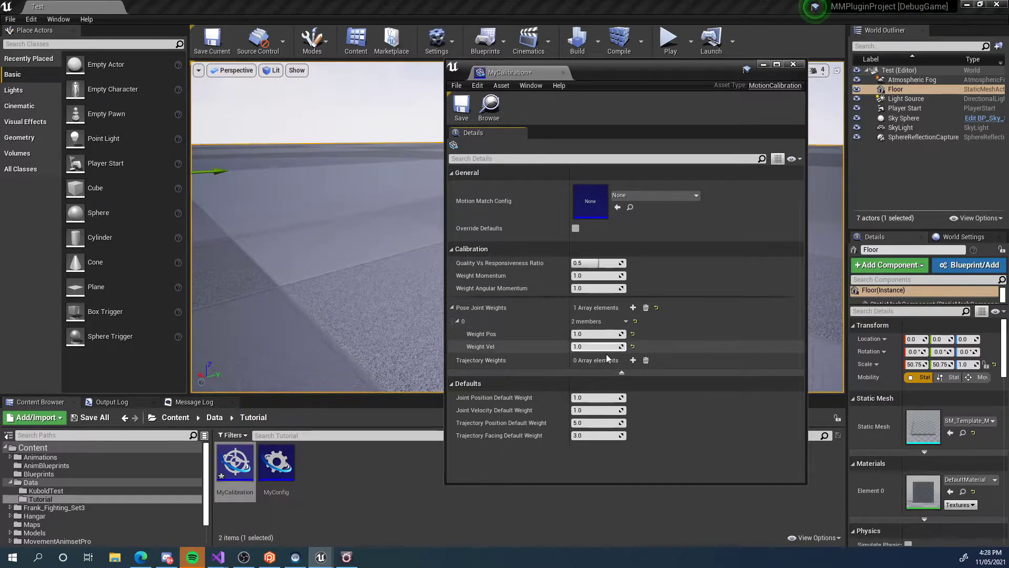
pyautogui.click(633, 360)
pyautogui.click(457, 374)
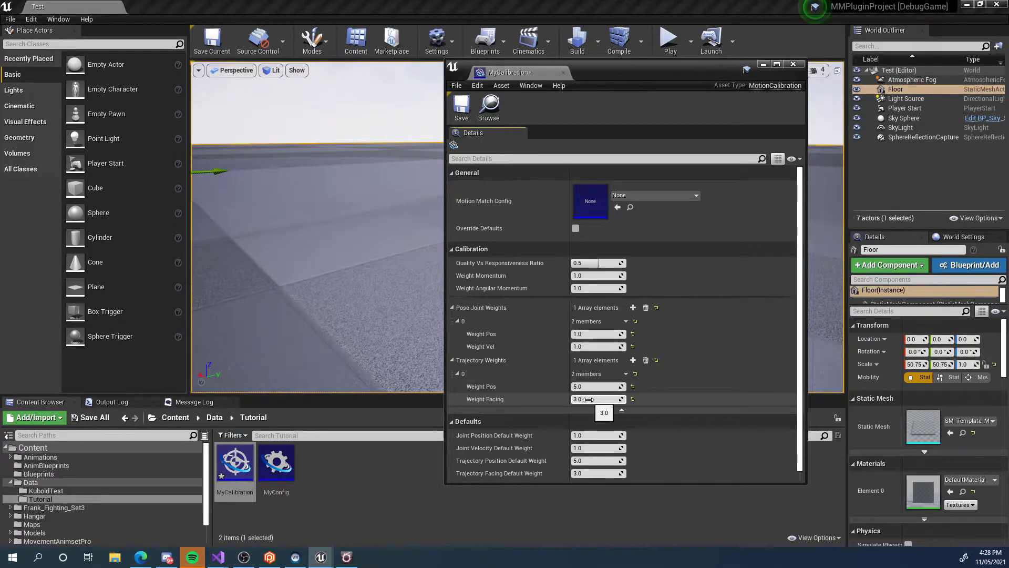
pyautogui.click(646, 360)
pyautogui.click(647, 308)
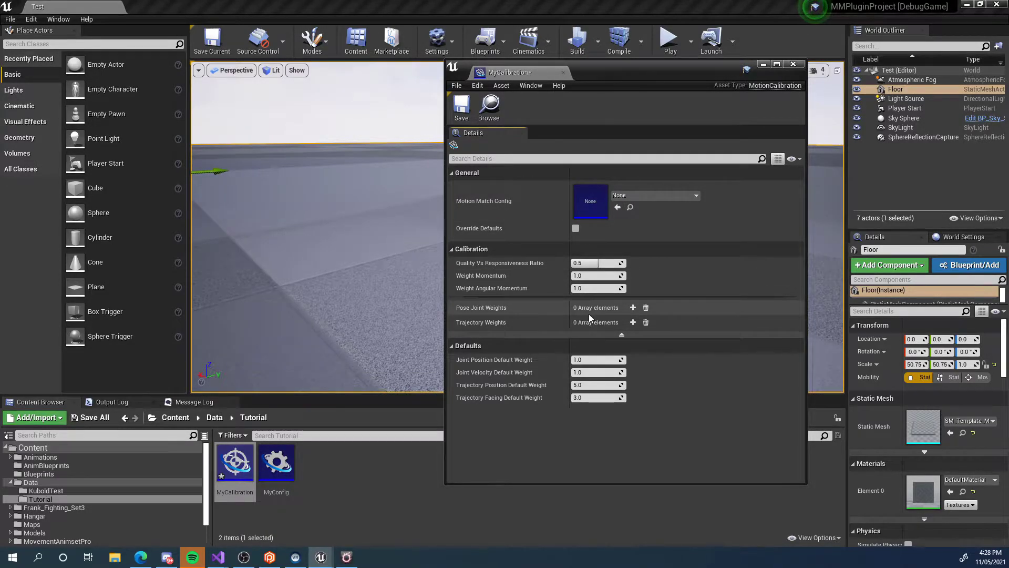
pyautogui.click(621, 335)
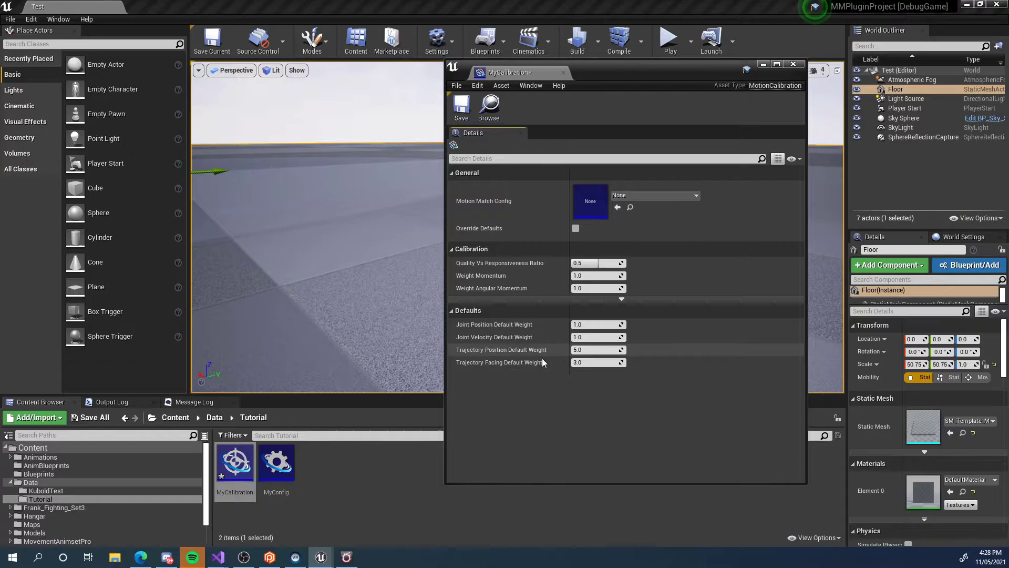
# Go through the default weights for joint position, joint velocity, trajectory position and trajectory facing.
pyautogui.click(587, 325)
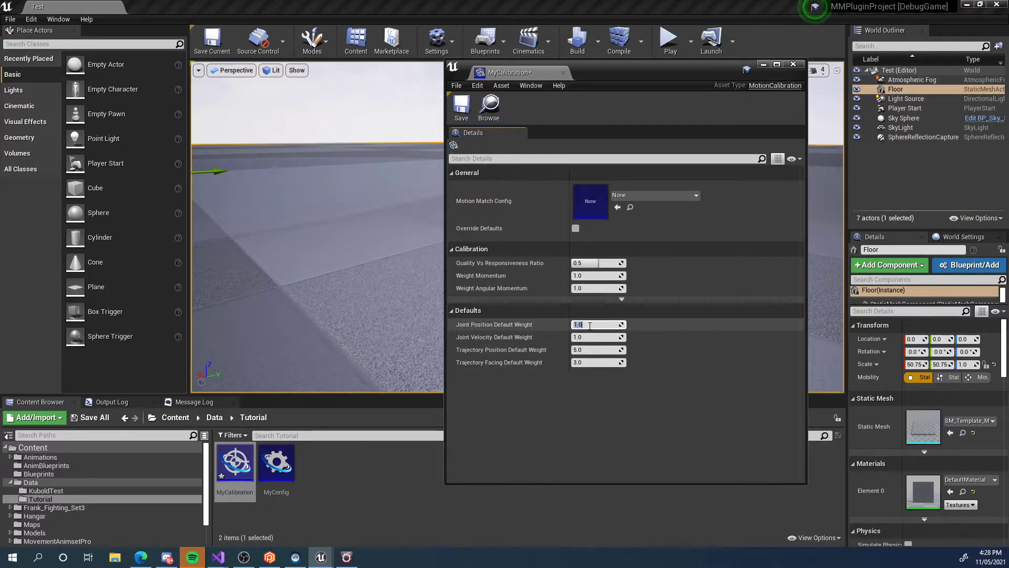
pyautogui.click(584, 350)
pyautogui.click(584, 325)
pyautogui.click(587, 337)
pyautogui.press('Return')
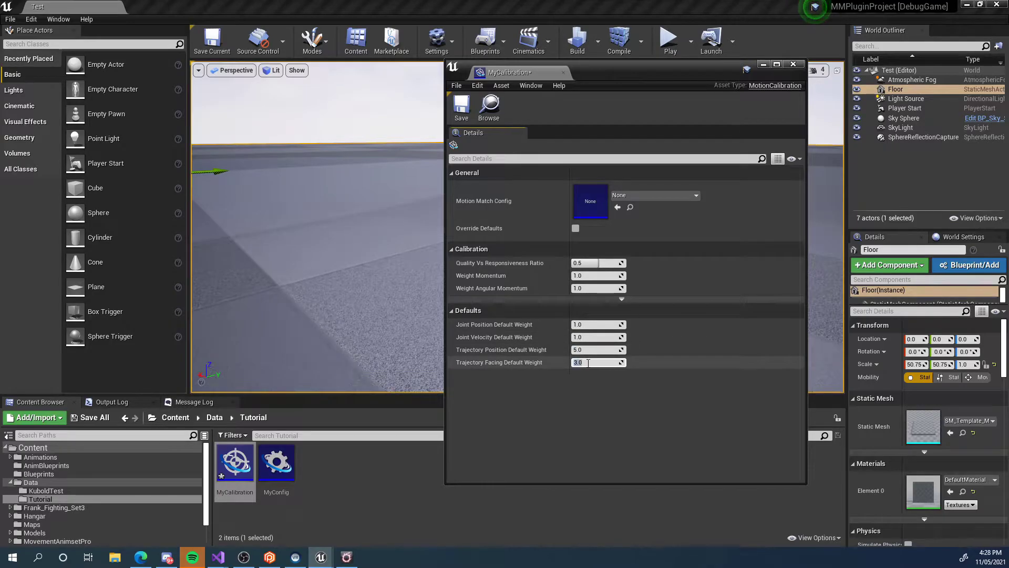
# Assign MyConfig as the Motion Match Config of MyCalibration and expand the advanced calibration settings.
pyautogui.click(623, 299)
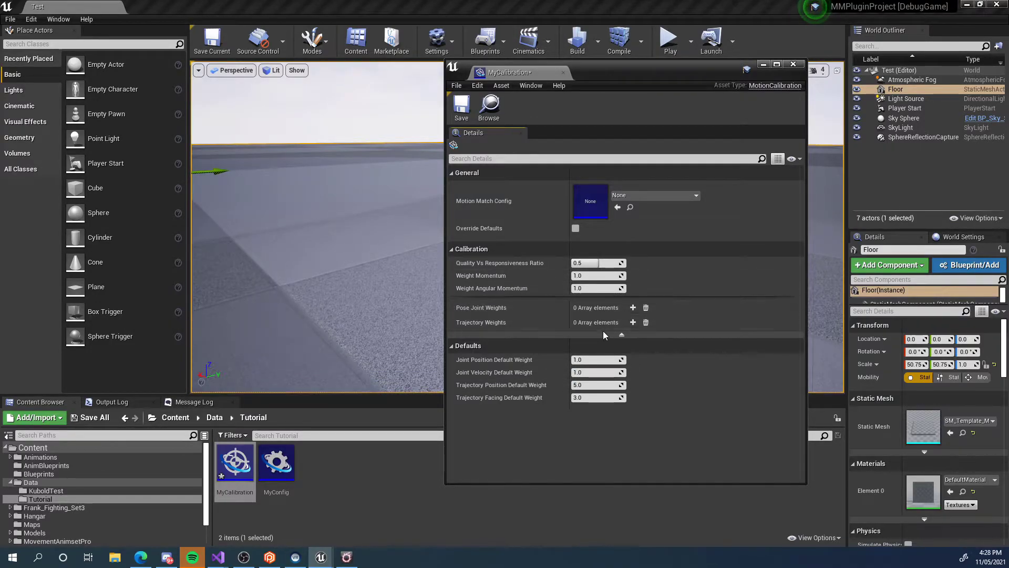
pyautogui.click(622, 300)
pyautogui.moveTo(277, 462); pyautogui.dragTo(591, 203)
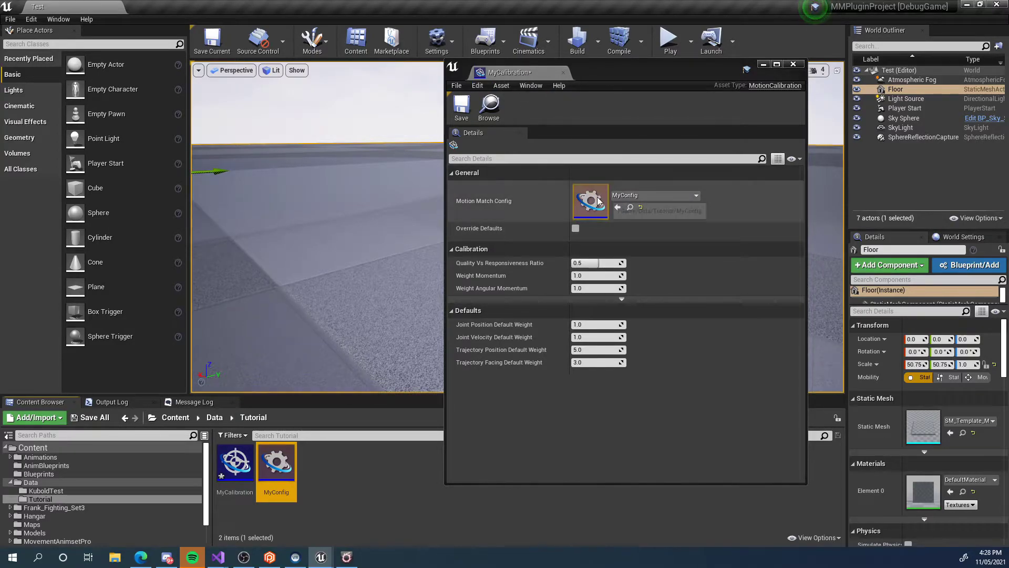
pyautogui.click(621, 299)
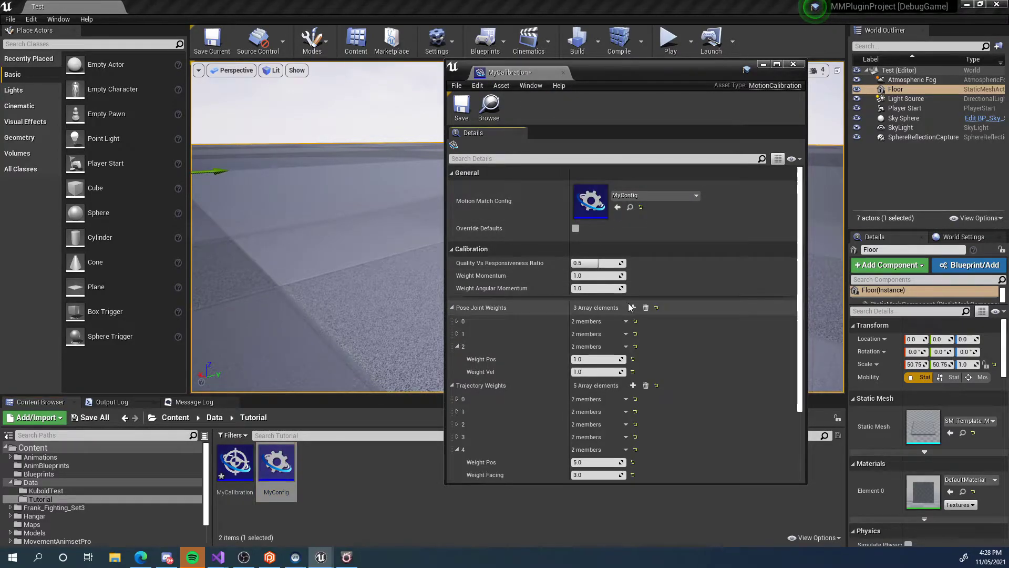
# Examine the generated Pose Joint Weights and Trajectory Weights entries, compare them with the defaults, and collapse the advanced settings.
pyautogui.click(458, 347)
pyautogui.click(458, 346)
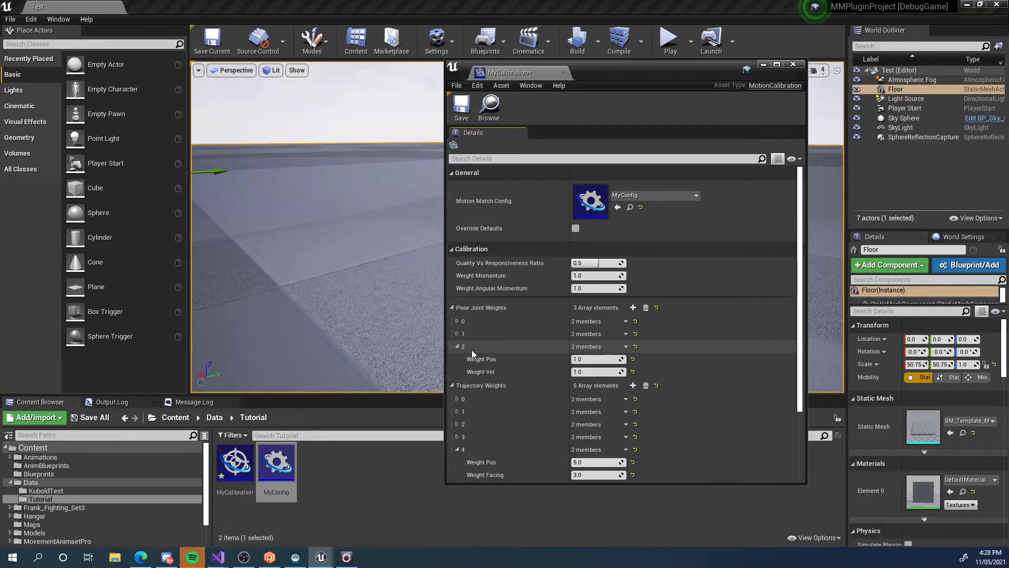
pyautogui.click(584, 372)
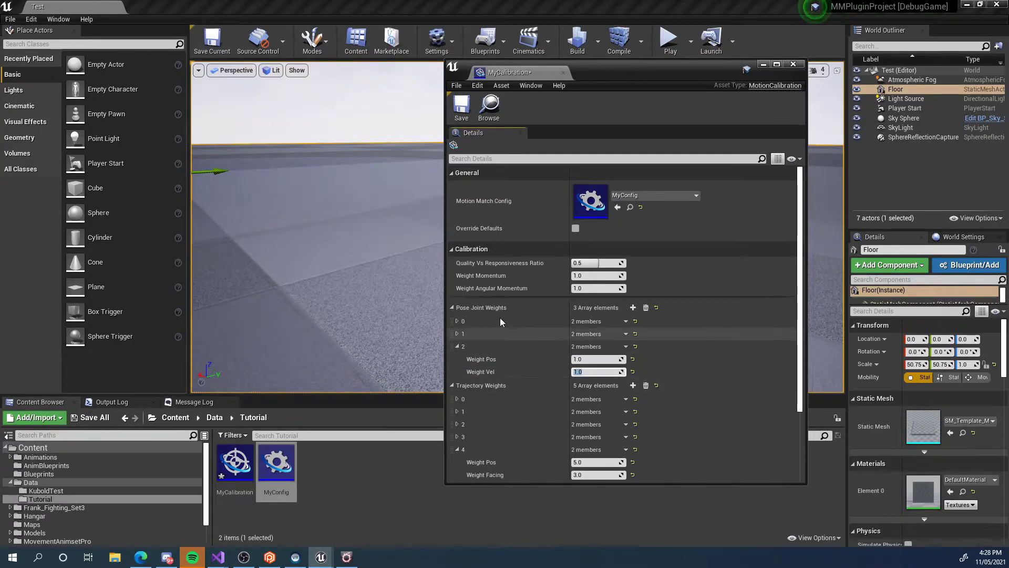
pyautogui.scroll(-1, 582, 368)
pyautogui.scroll(-1, 583, 368)
pyautogui.press('Tab')
pyautogui.press('Tab')
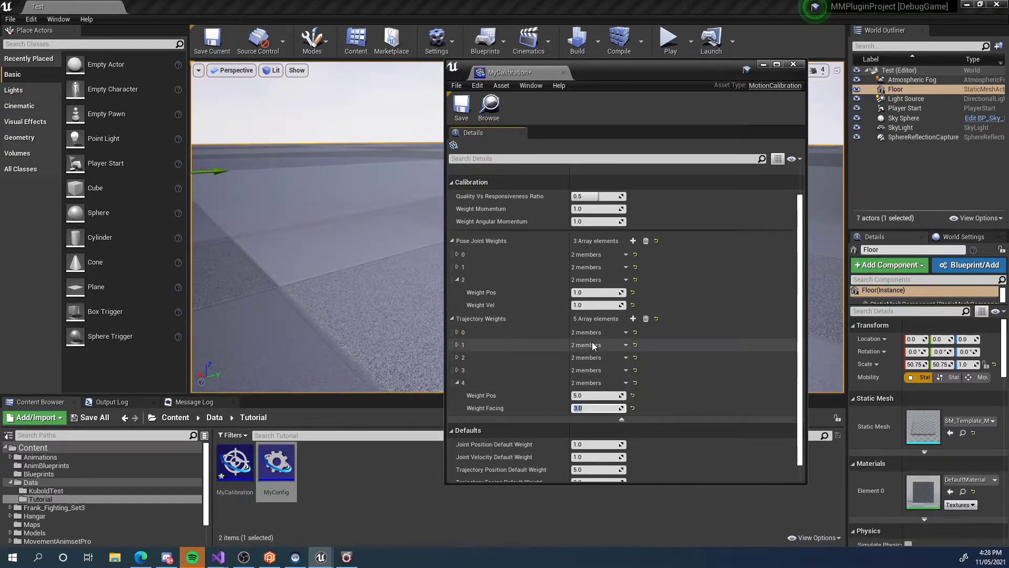
pyautogui.click(458, 384)
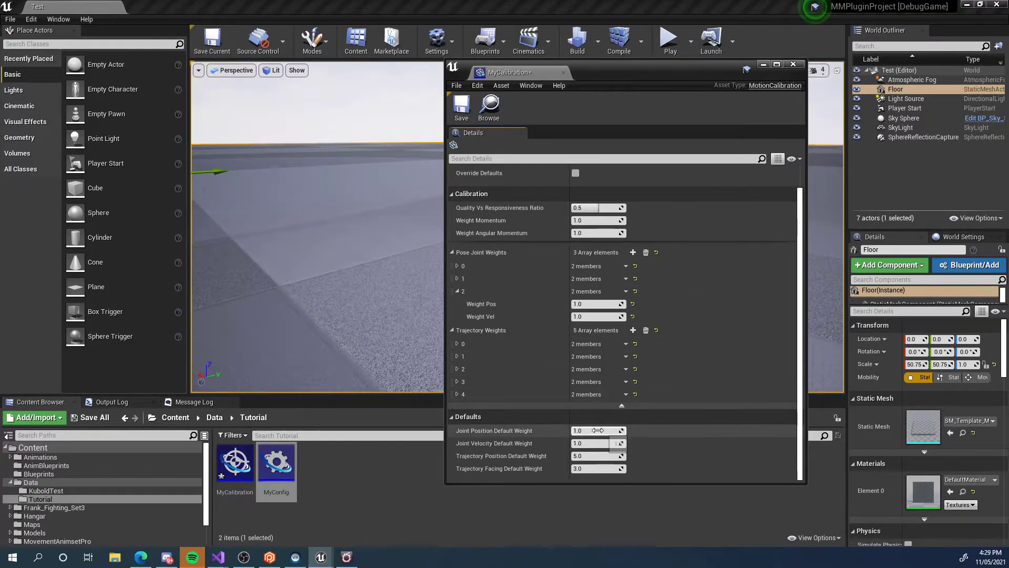
pyautogui.click(620, 407)
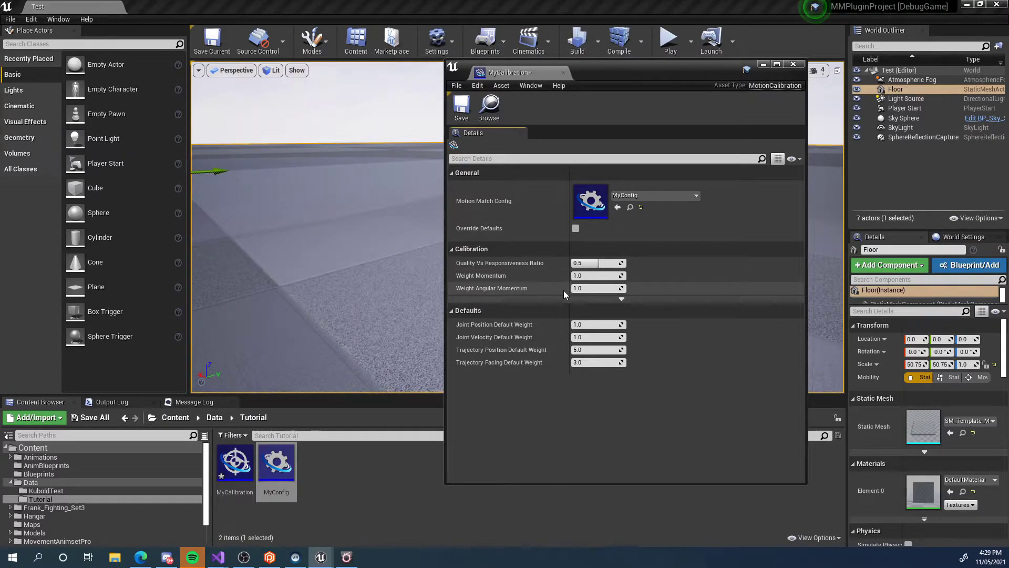
# Adjust Weight Momentum in the Calibration section, first to about 0.35 and finally to about 2.29.
pyautogui.click(588, 276)
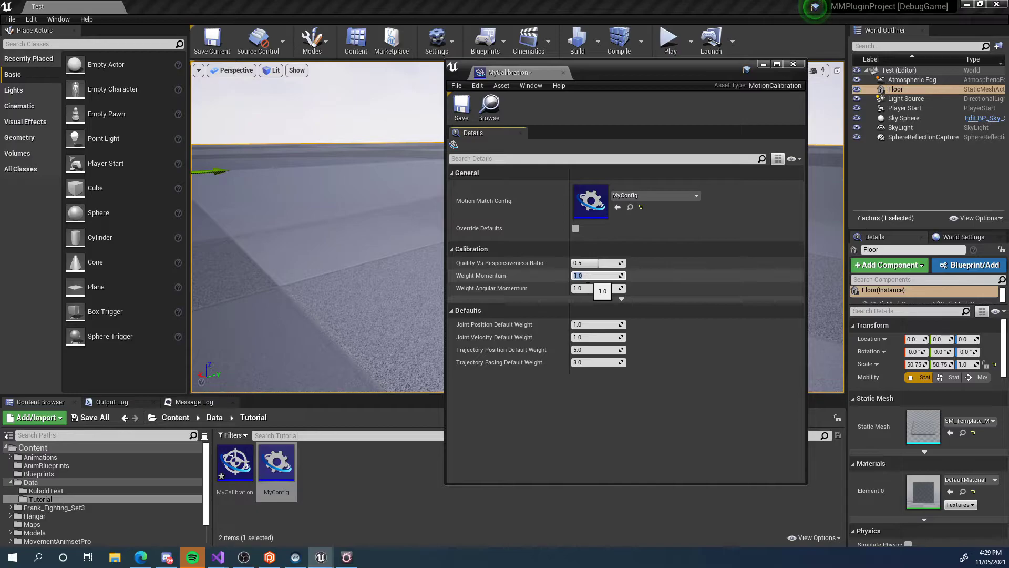
pyautogui.click(600, 288)
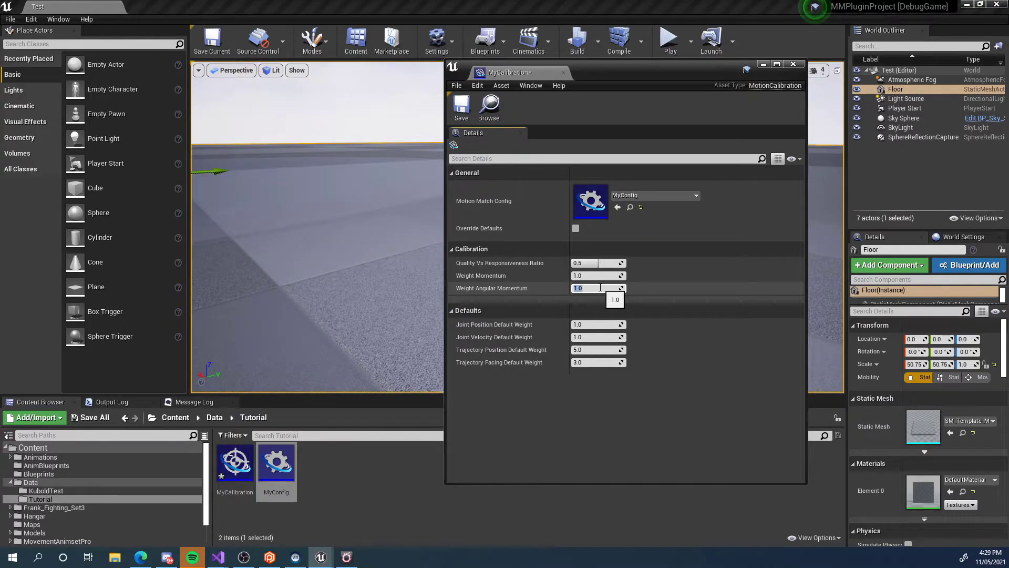
pyautogui.moveTo(599, 276)
pyautogui.mouseDown()
pyautogui.moveTo(634, 275)
pyautogui.moveTo(591, 275)
pyautogui.mouseUp()
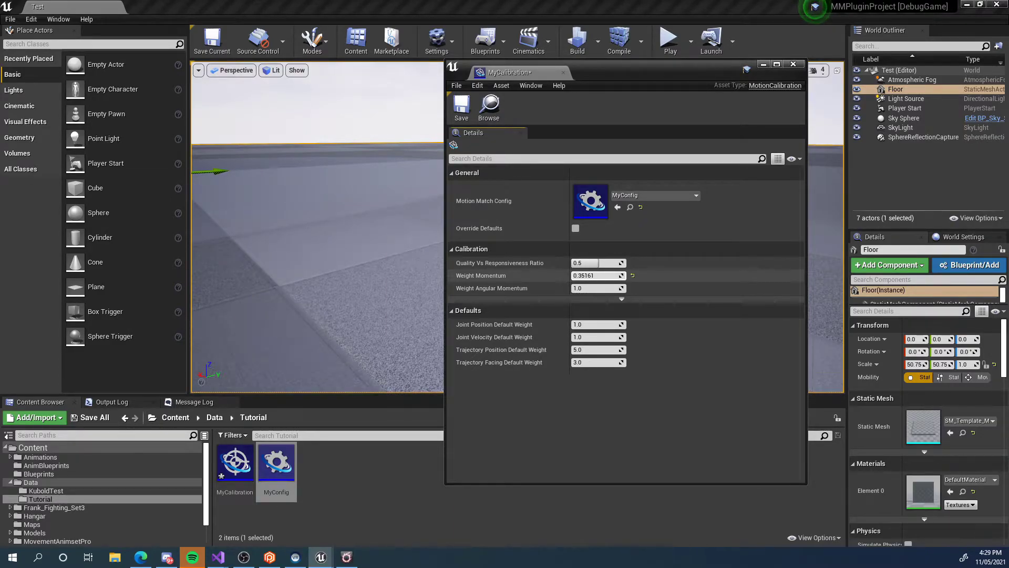
pyautogui.moveTo(597, 276)
pyautogui.mouseDown()
pyautogui.moveTo(583, 276)
pyautogui.moveTo(610, 276)
pyautogui.moveTo(582, 274)
pyautogui.mouseUp()
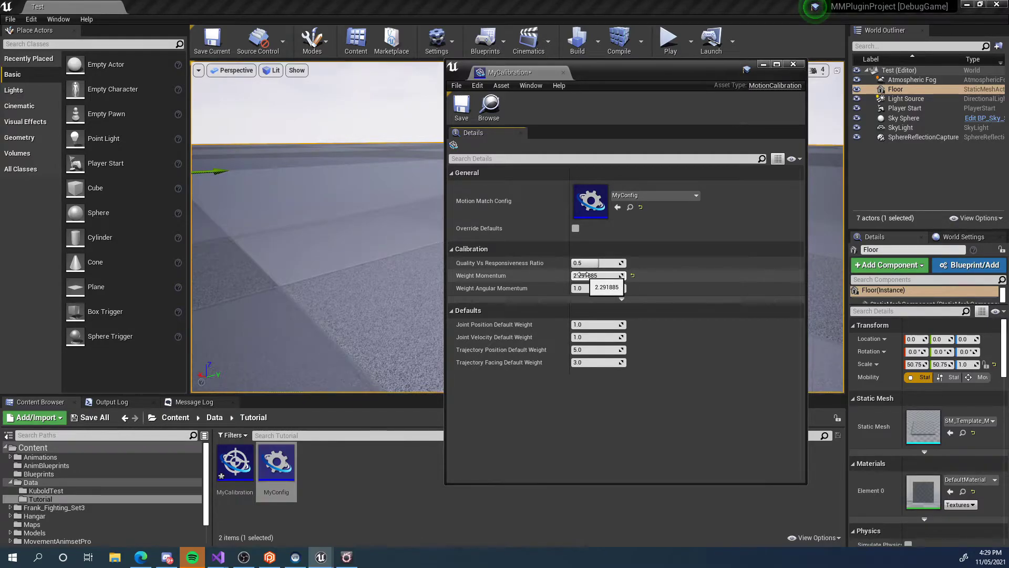
# Raise Weight Angular Momentum in the Calibration section to about 3.24.
pyautogui.click(594, 276)
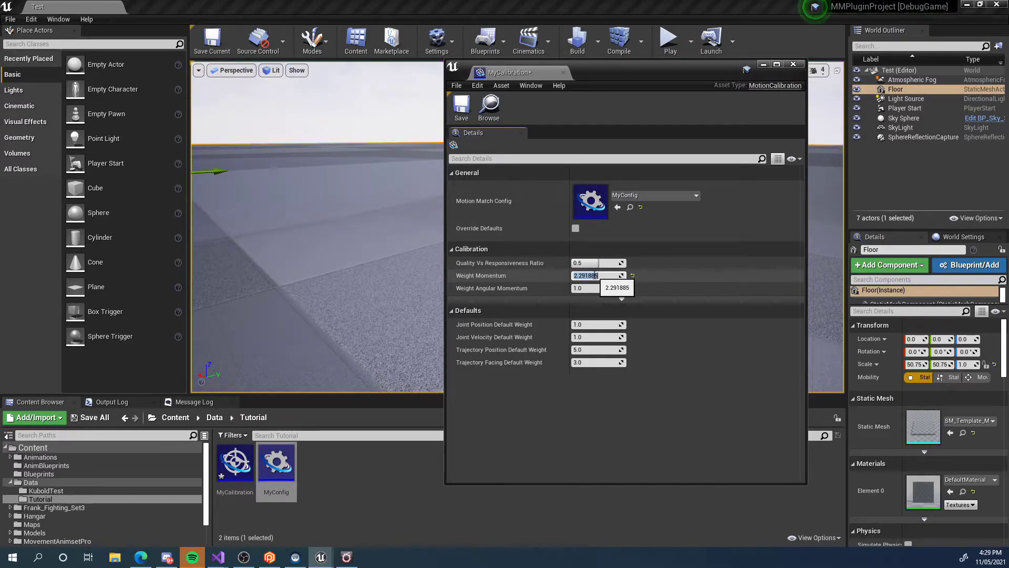
pyautogui.press('Tab')
pyautogui.write('3.208477')
pyautogui.moveTo(590, 288); pyautogui.dragTo(599, 288)
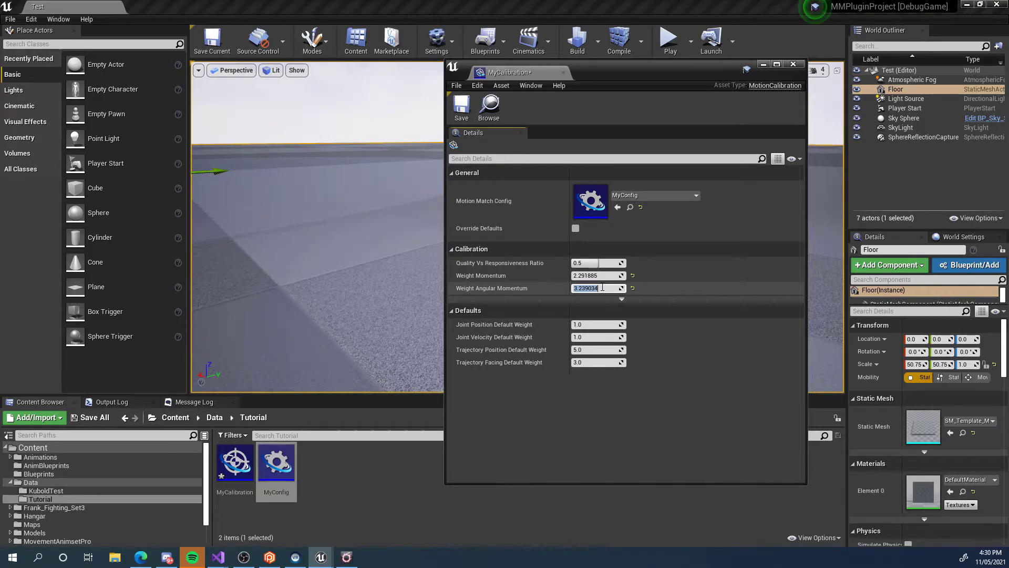
# Set Weight Angular Momentum and Weight Momentum to 1.0 and collapse the Defaults section.
pyautogui.write('1')
pyautogui.click(596, 276)
pyautogui.write('1')
pyautogui.click(587, 288)
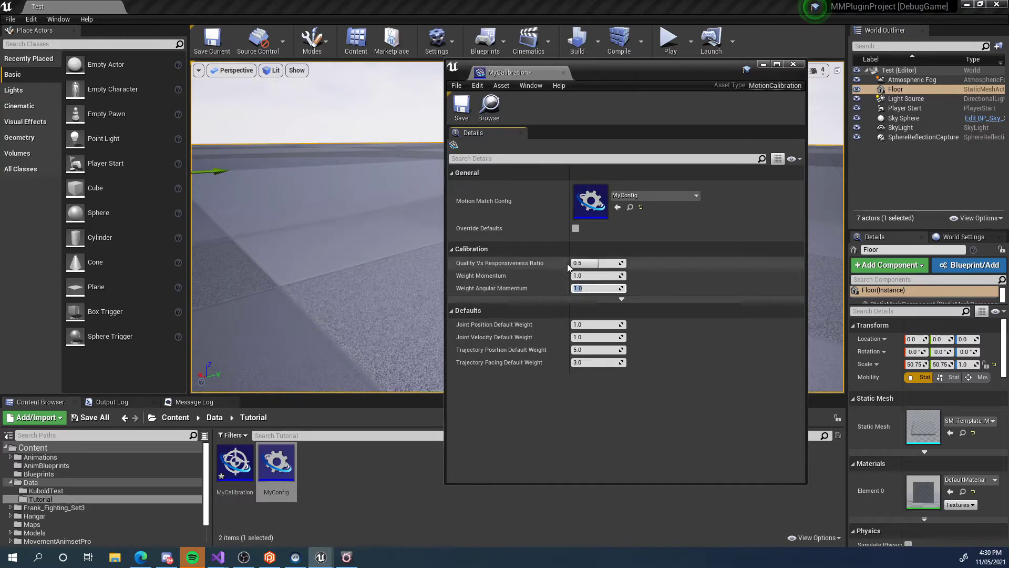
pyautogui.click(452, 310)
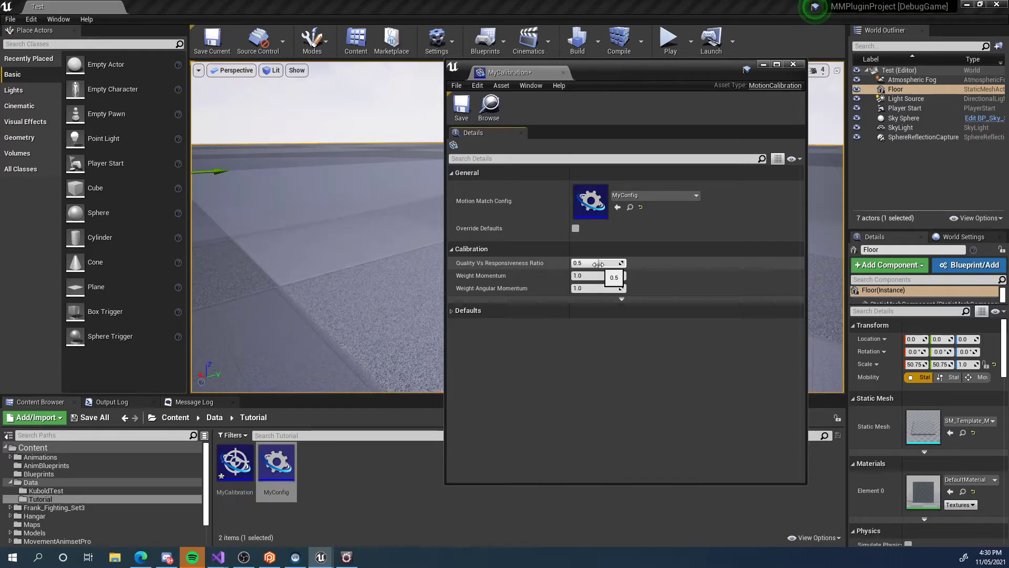
# Try Quality Vs Responsiveness Ratio at about 0.48, 0.29 and 0.74, and finally set it to 0.5.
pyautogui.moveTo(600, 263)
pyautogui.mouseDown()
pyautogui.moveTo(614, 263)
pyautogui.moveTo(587, 263)
pyautogui.mouseUp()
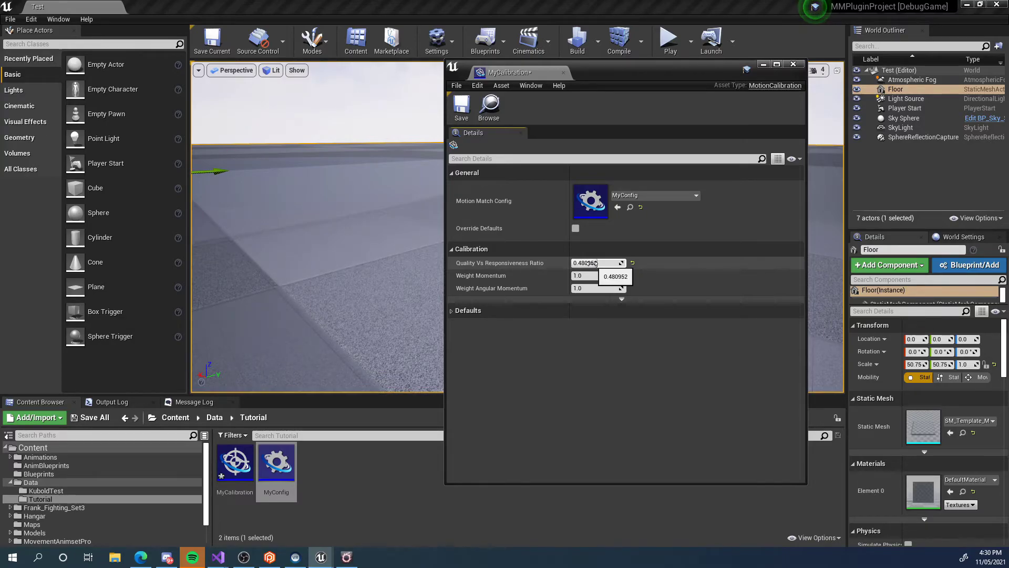
pyautogui.moveTo(592, 263); pyautogui.dragTo(588, 263)
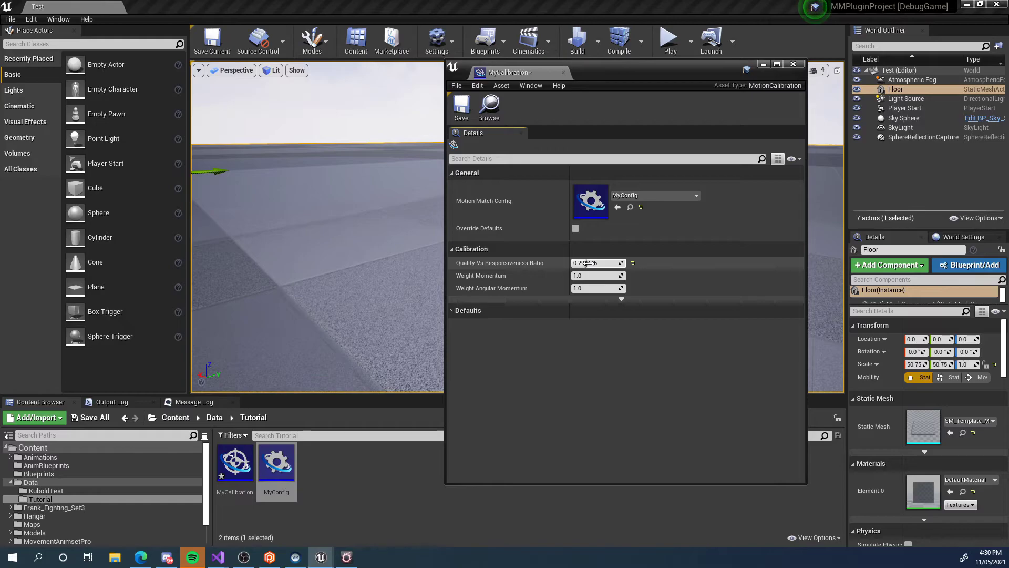
pyautogui.moveTo(586, 263); pyautogui.dragTo(611, 262)
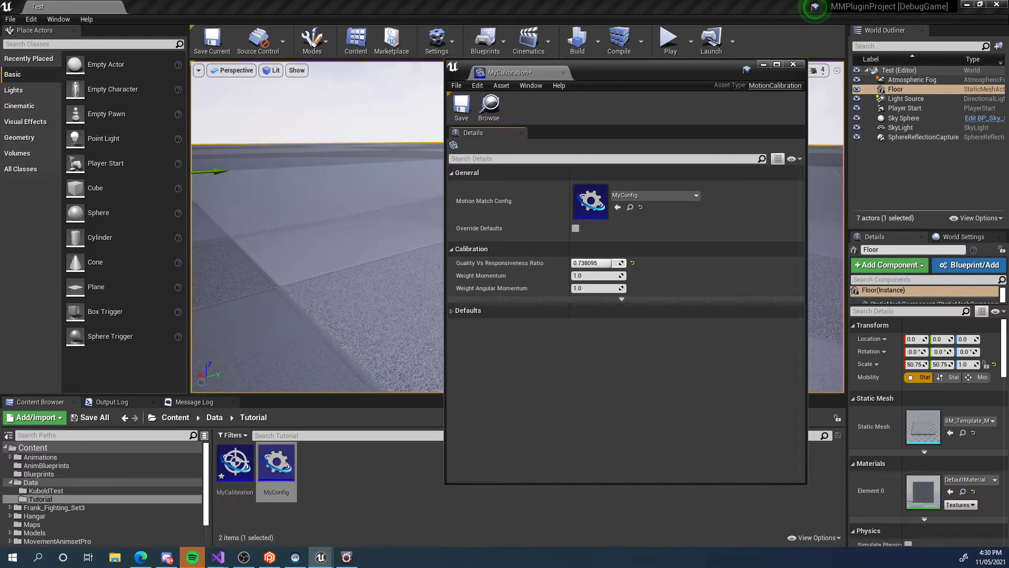
pyautogui.click(592, 262)
pyautogui.write('0.5')
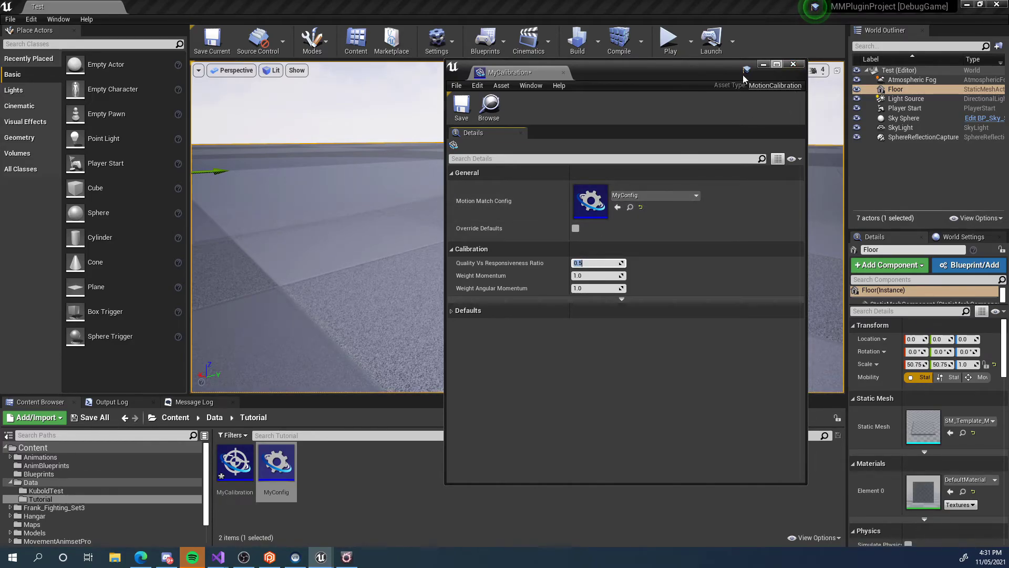
# Save the MyCalibration asset, close its editor and clear the asset selection in the Tutorial folder.
pyautogui.click(471, 108)
pyautogui.click(795, 64)
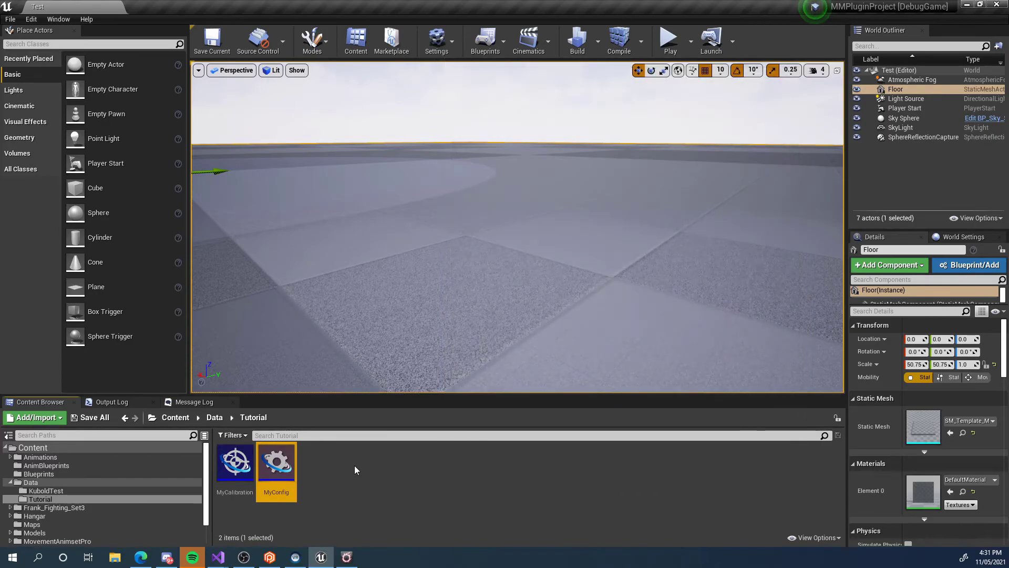
pyautogui.click(348, 475)
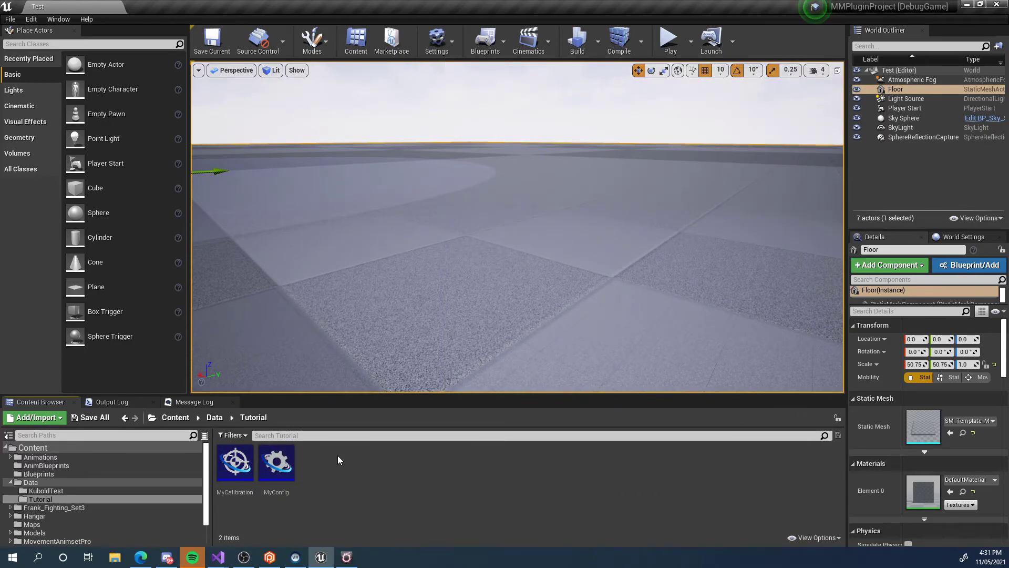